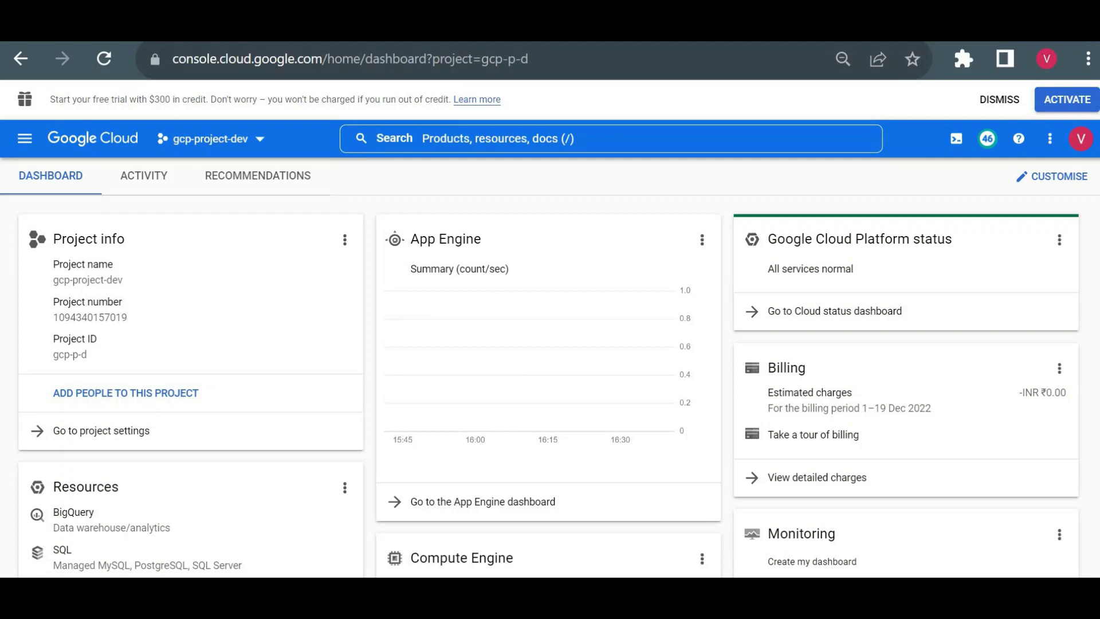
Open a new blank browser tab.
key("ctrl+t")
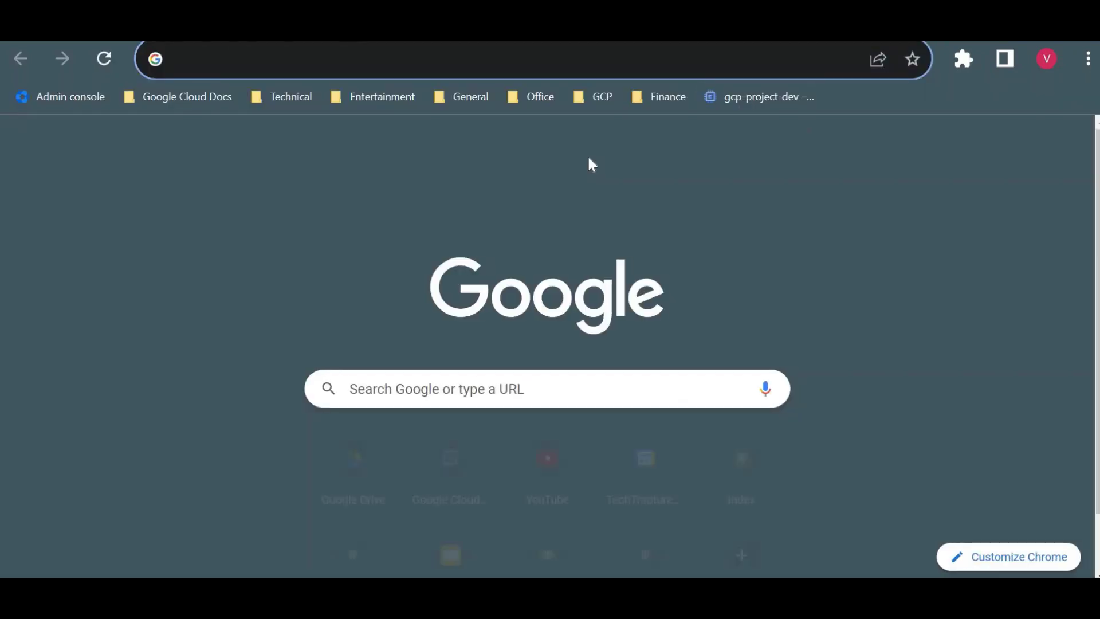
type("GCP")
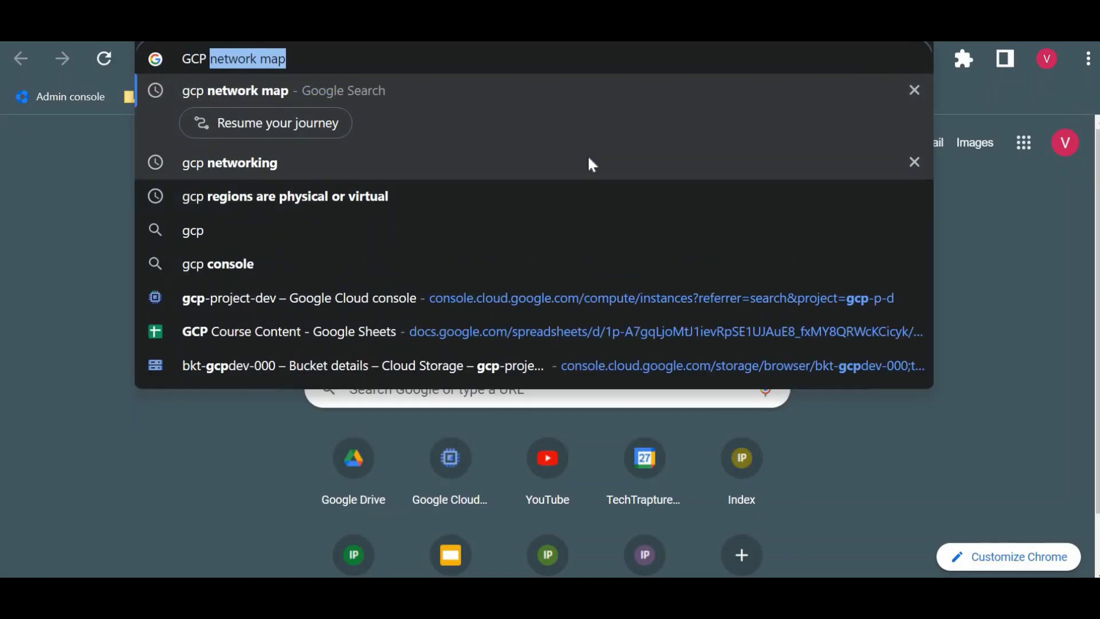
type(" free tier ")
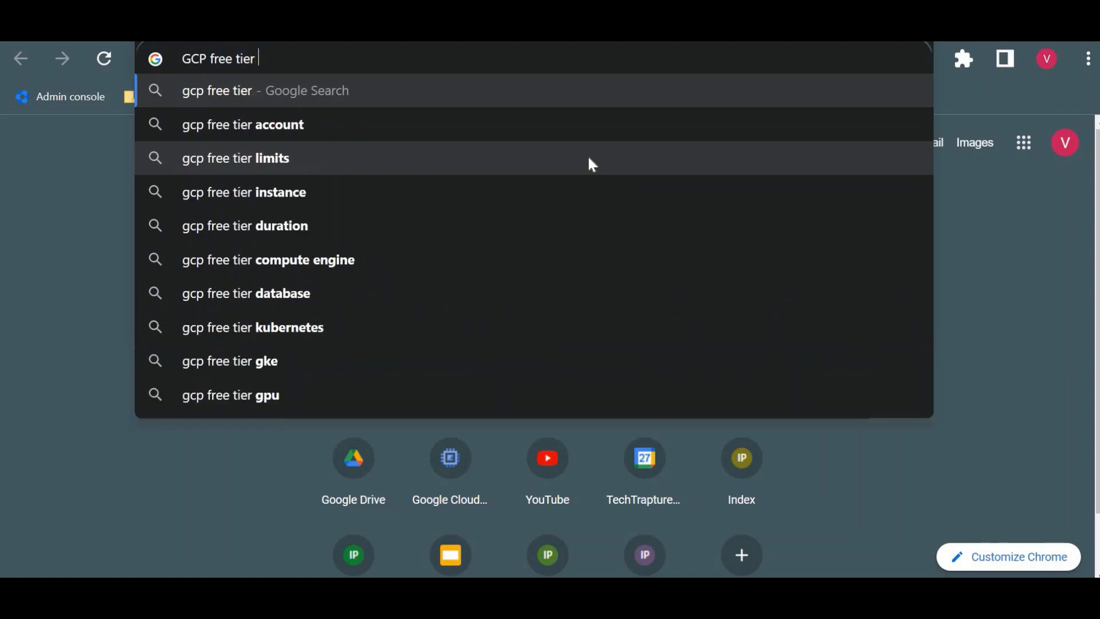
type("account")
Search for 'GCP free tier account' in Chrome.
key("Return")
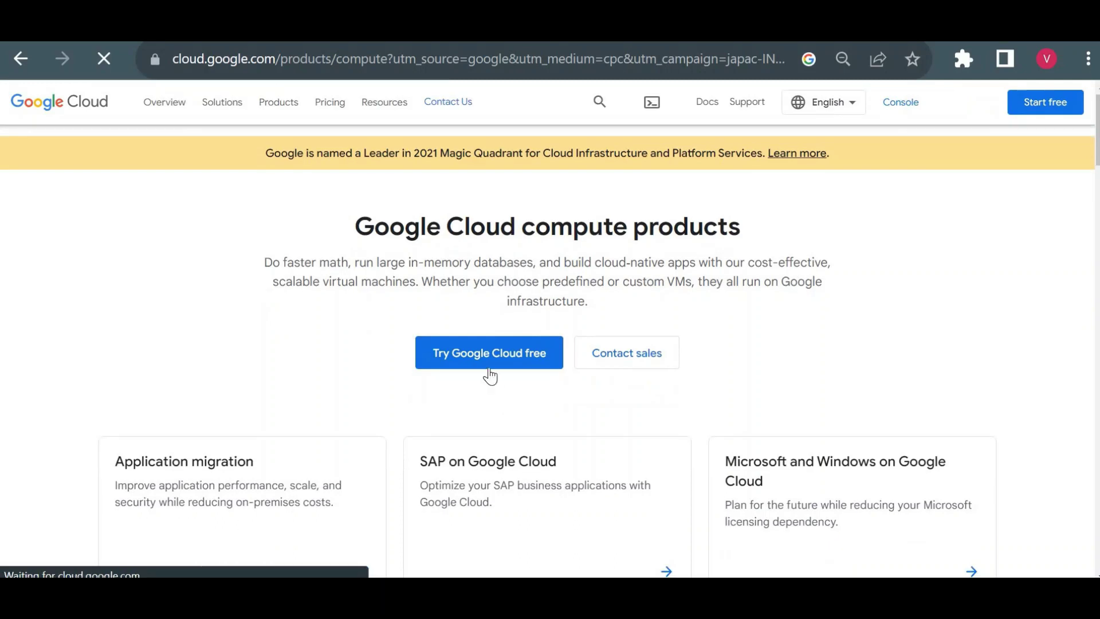
Start the free trial with 'Try Google Cloud free' to open the Step 1 account form.
left_click(490, 376)
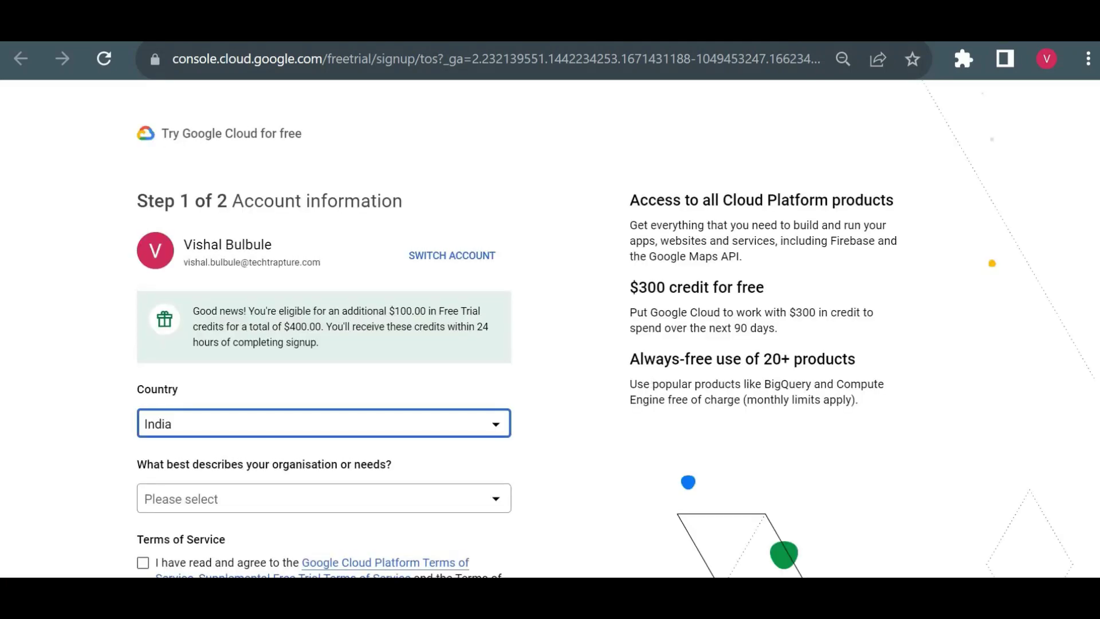
scroll(293, 379, "down", 2)
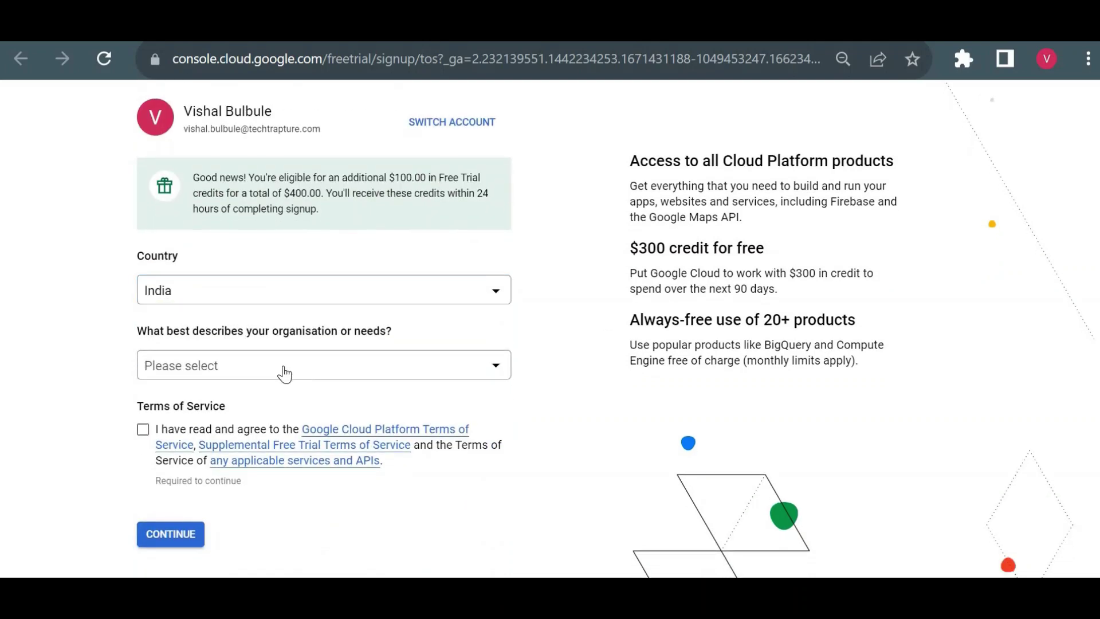
left_click(284, 370)
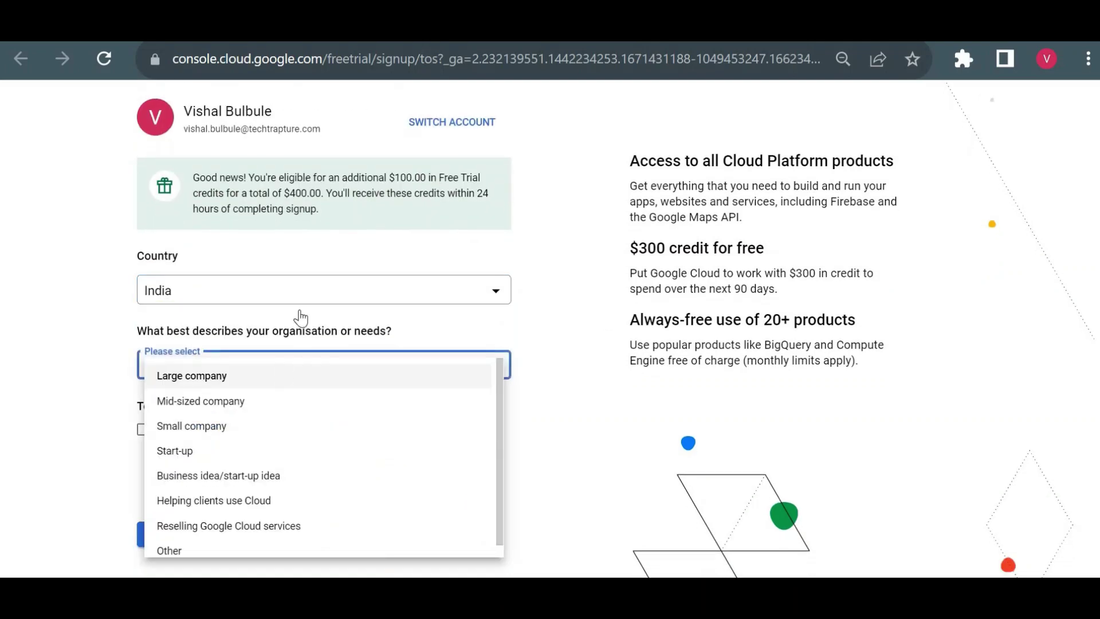
triple_click(357, 184)
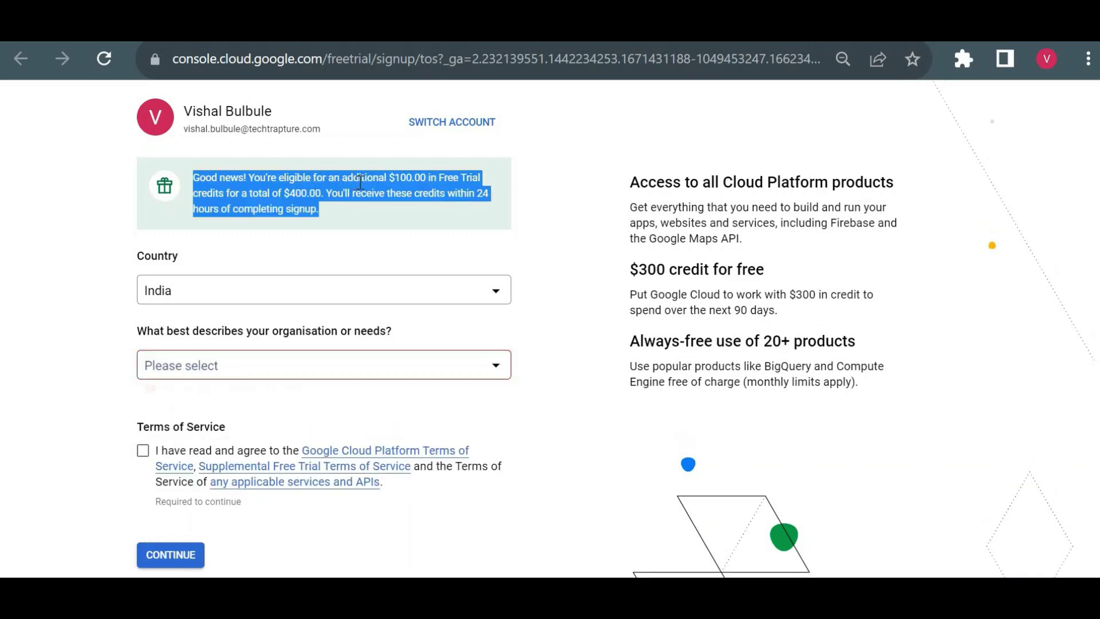
left_click(450, 217)
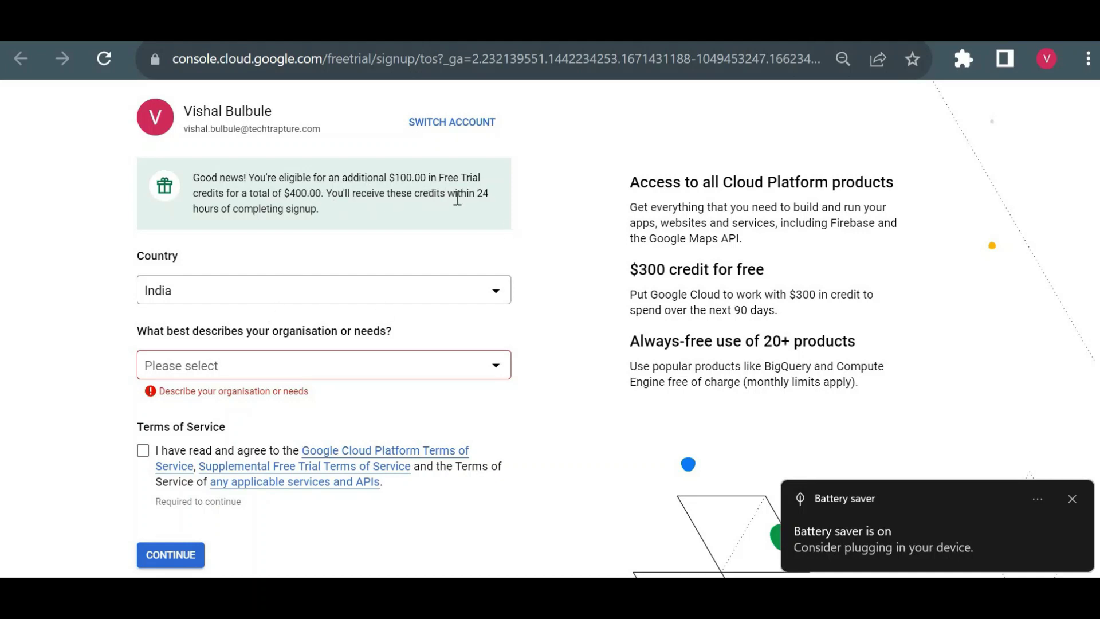
Set organisation type to Other, accept the Terms of Service, and continue to payment verification.
left_click(320, 378)
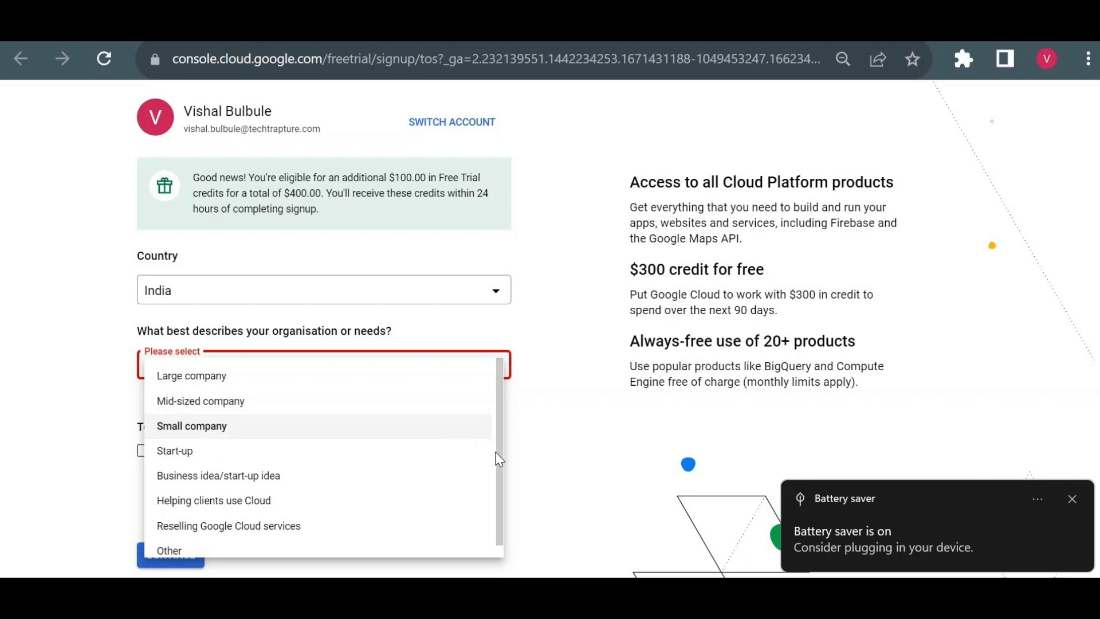
scroll(218, 536, "down", 1)
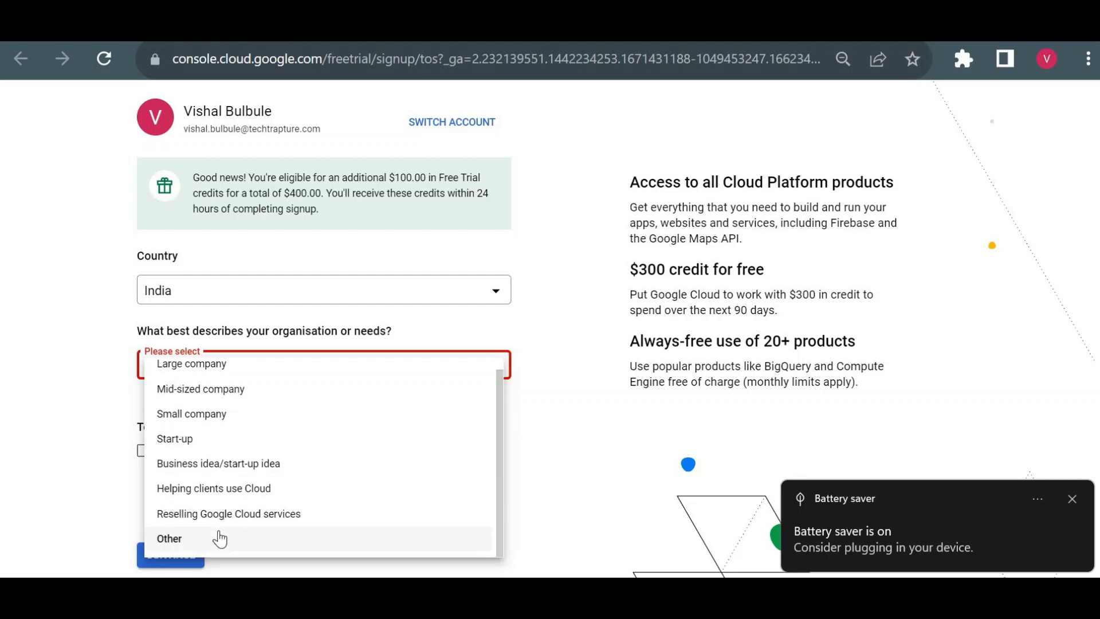
left_click(218, 538)
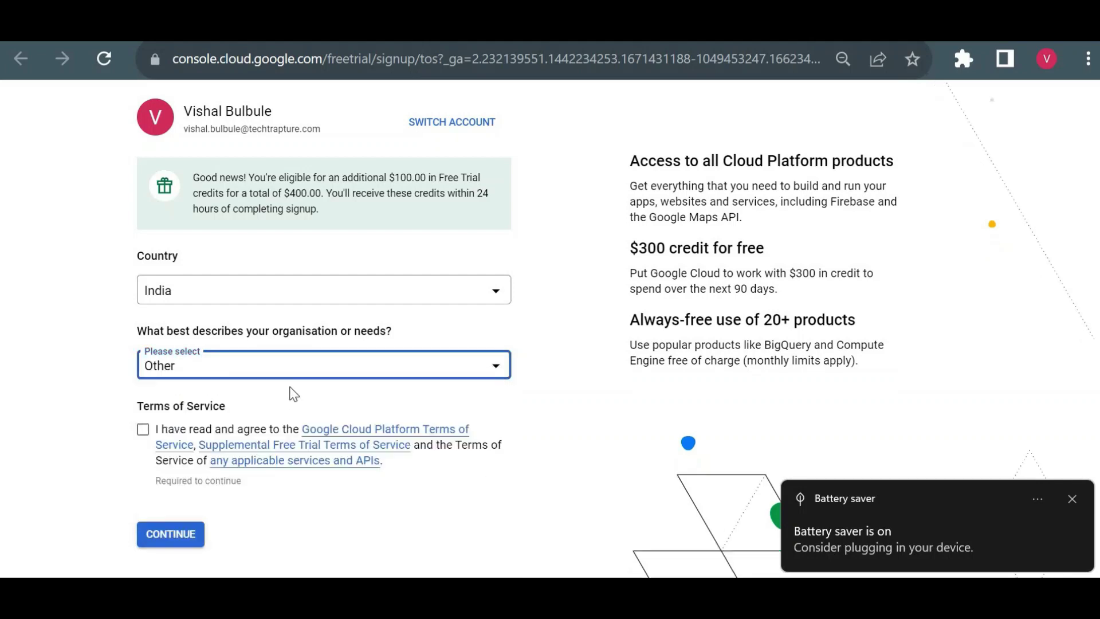
left_click(150, 446)
left_click(192, 541)
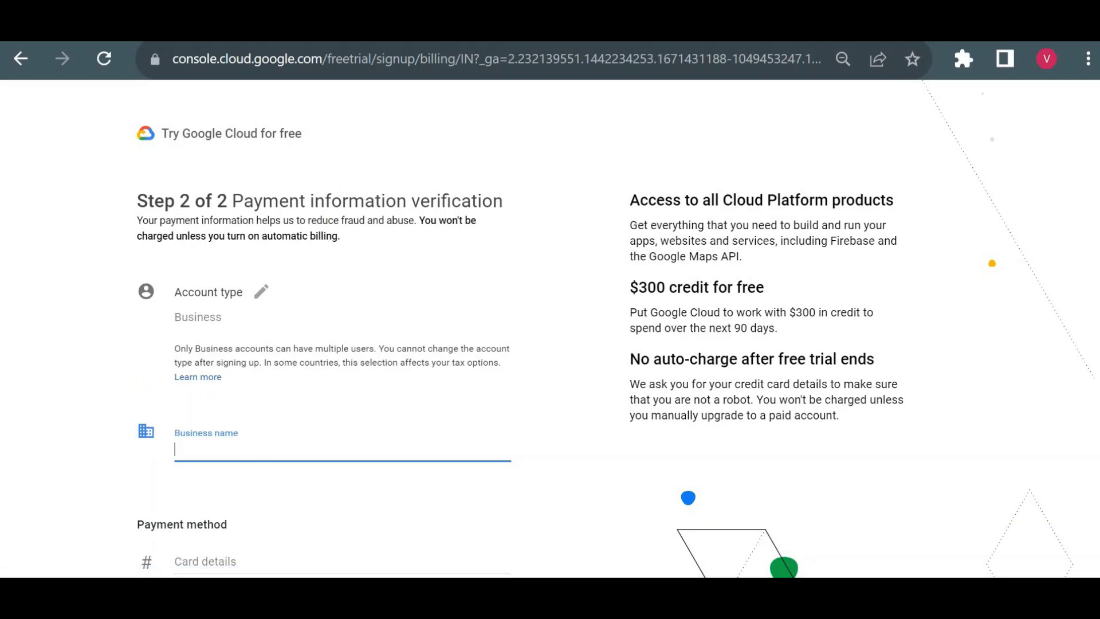
scroll(1027, 393, "down", 4)
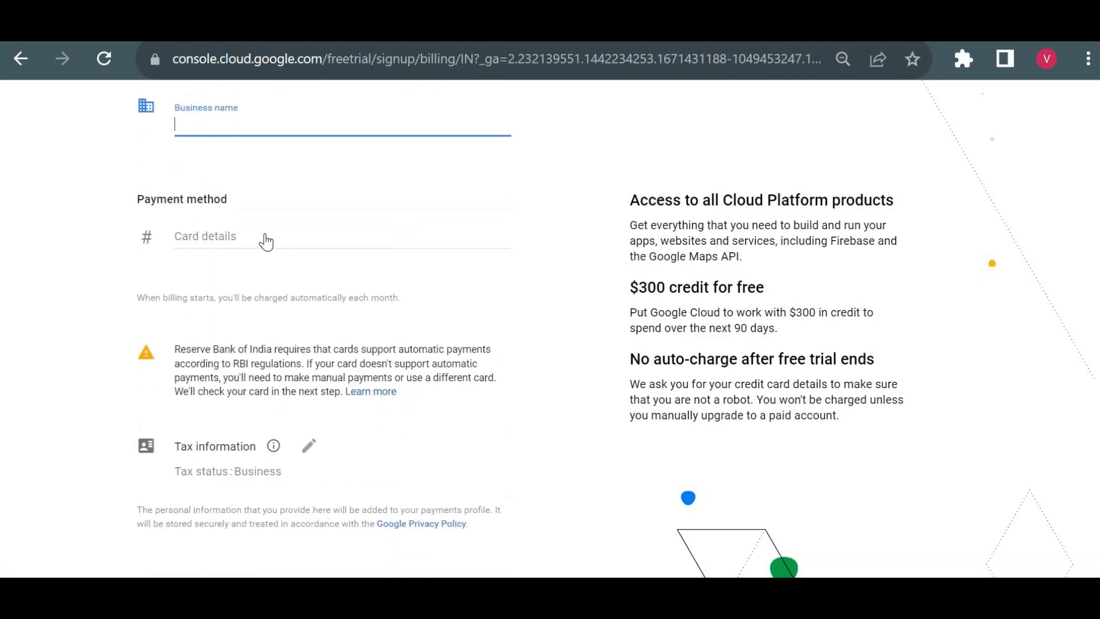